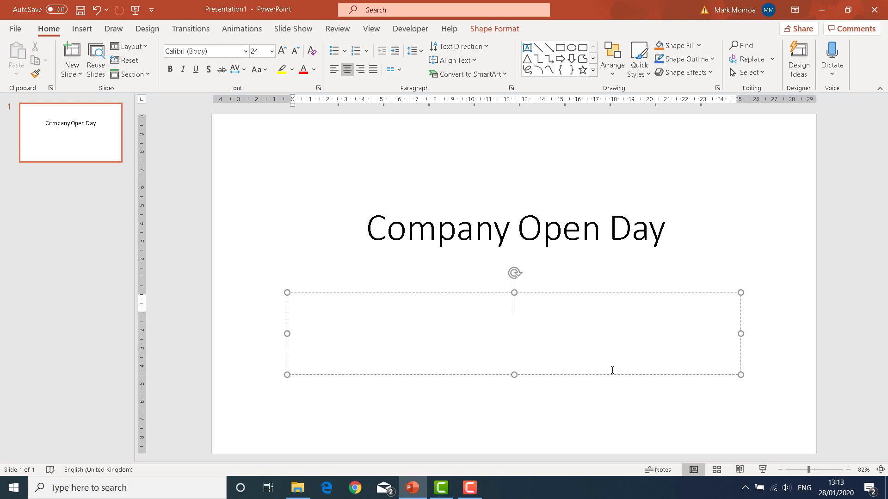
Enter August 2020 as the subtitle below the Company Open Day title
text(August 2020)
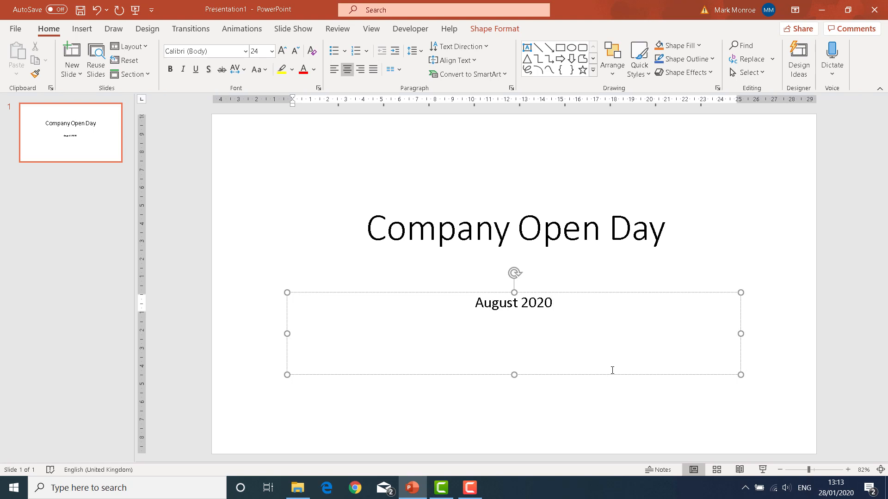
click(515, 420)
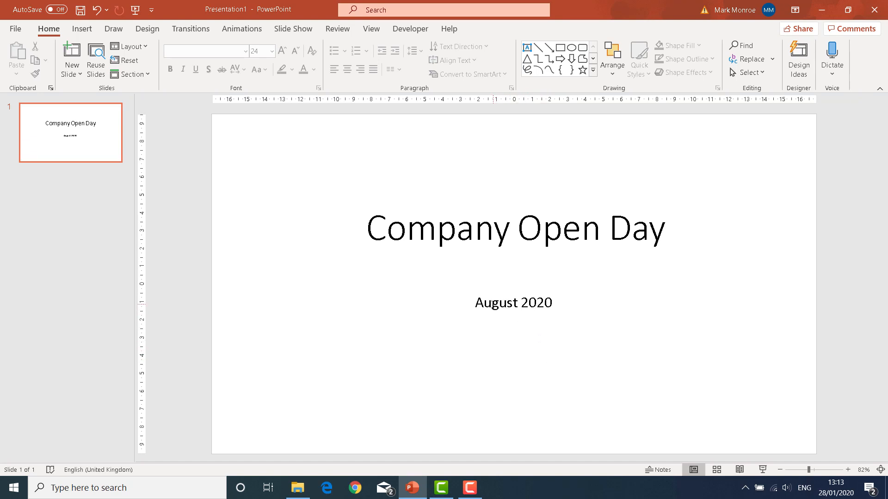
Select the whole August 2020 subtitle placeholder and make its text bold
click(493, 303)
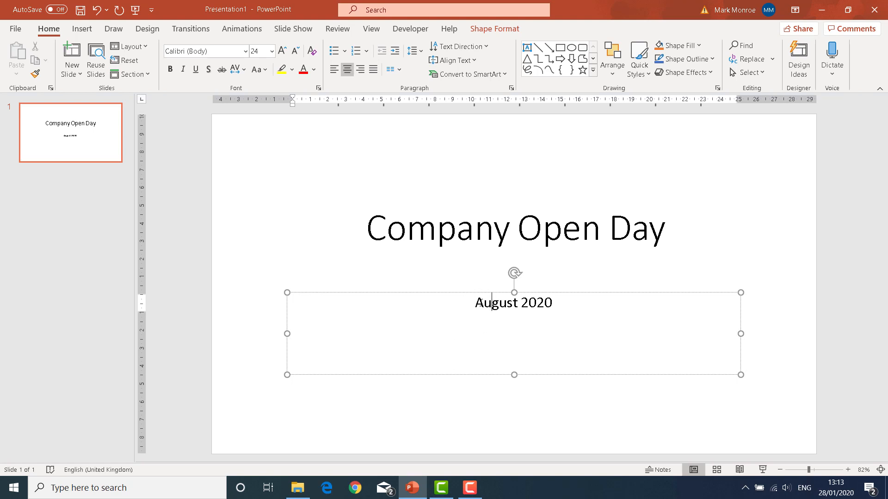
click(537, 301)
click(522, 304)
click(481, 303)
click(510, 305)
click(507, 305)
click(406, 293)
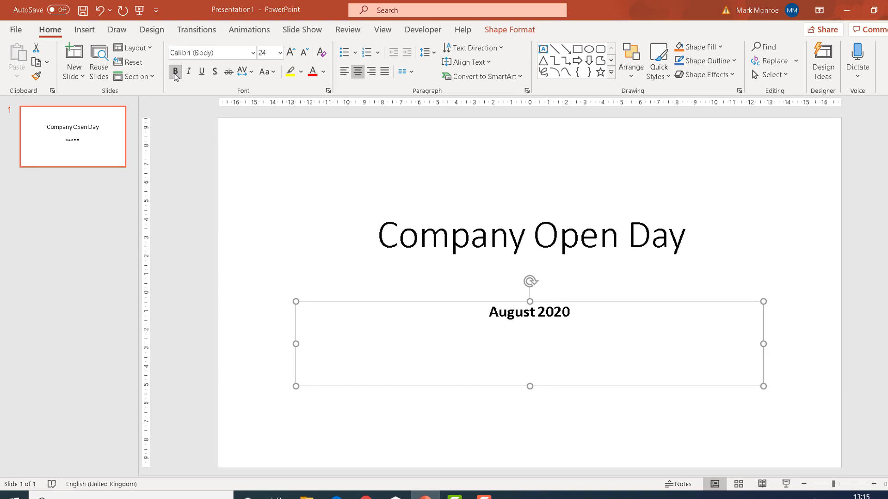
Increase the subtitle's font size to 60
click(290, 53)
click(291, 53)
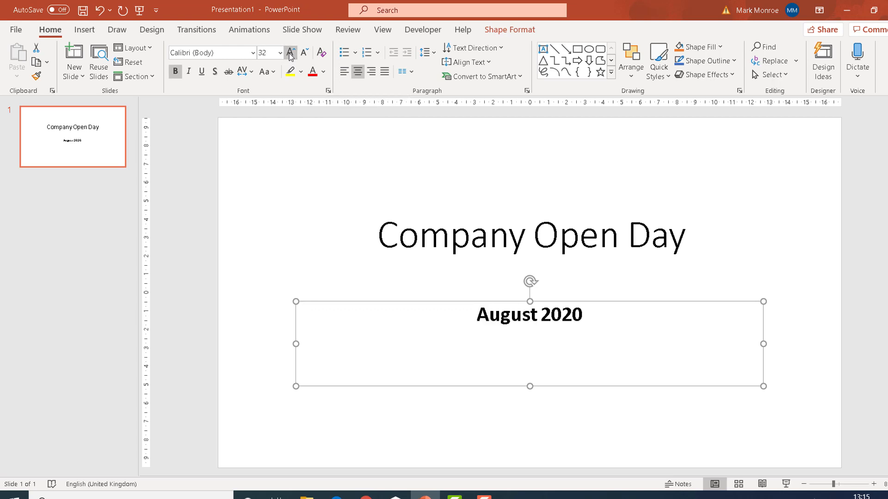
click(291, 53)
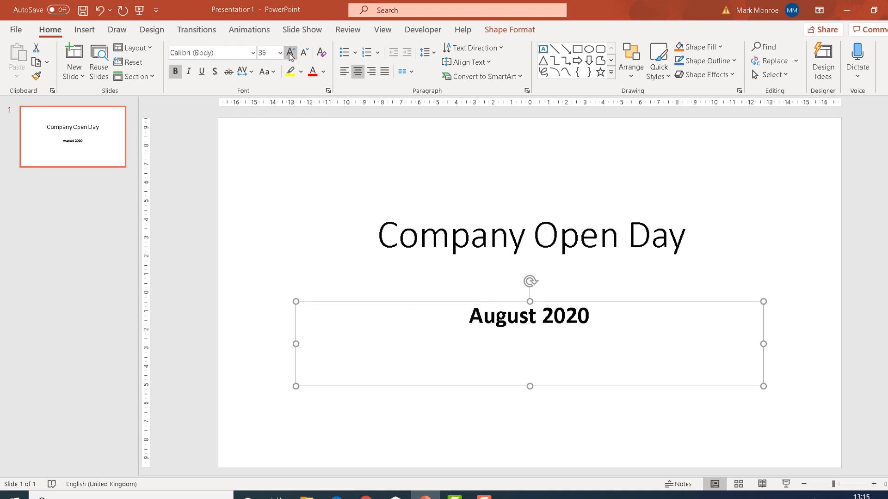
click(291, 53)
click(290, 54)
click(290, 53)
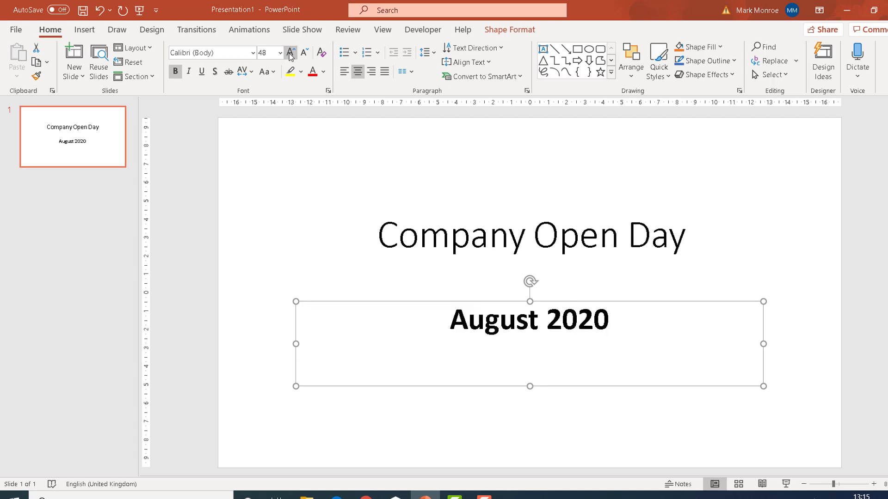
click(290, 53)
click(291, 53)
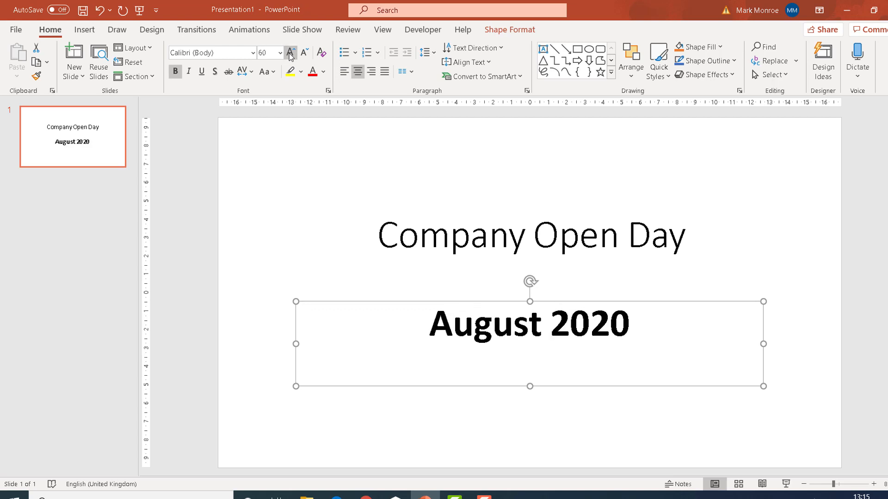
Reduce the subtitle's font size by two increments and bring it back to 60
click(305, 53)
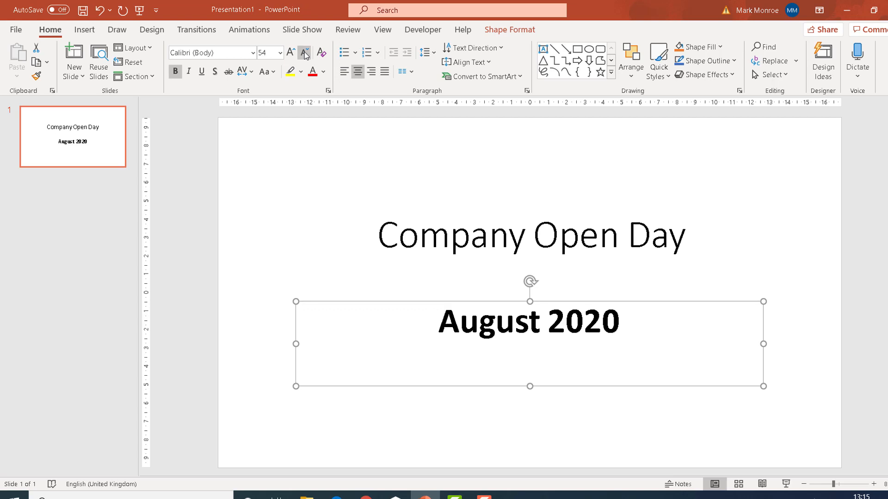
click(304, 53)
click(291, 53)
click(291, 53)
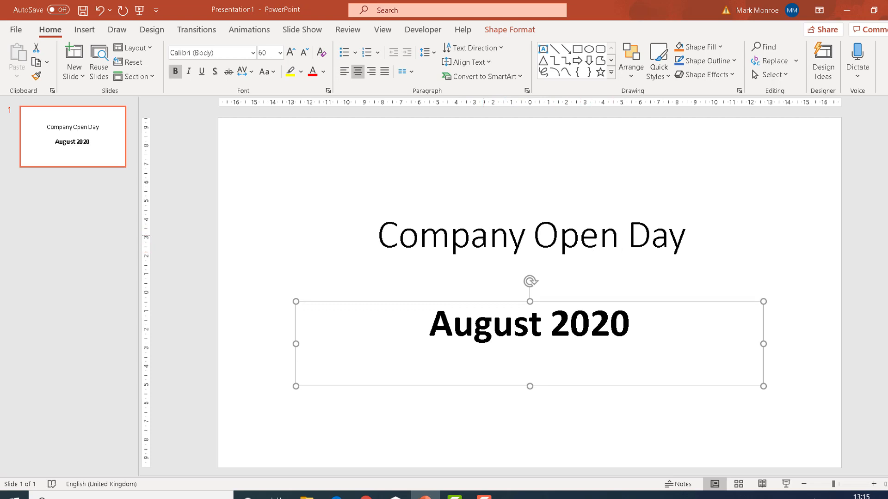
Select the whole Company Open Day title placeholder and make its text bold
click(488, 234)
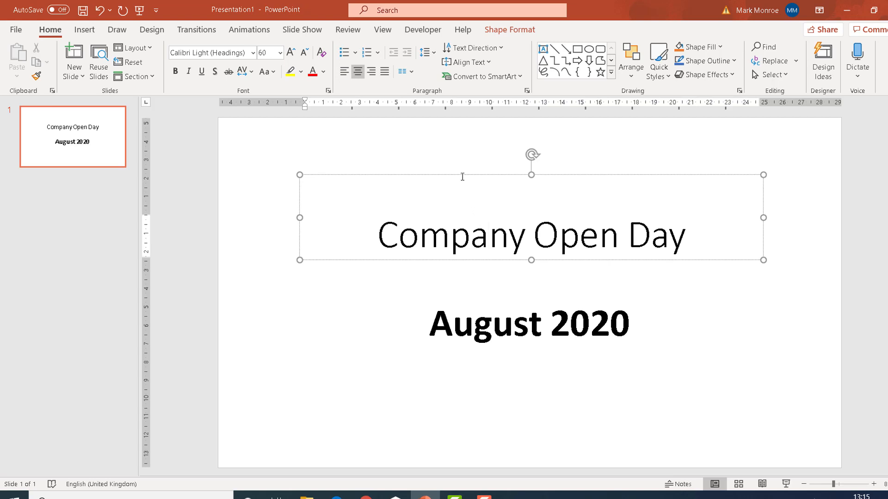
click(461, 174)
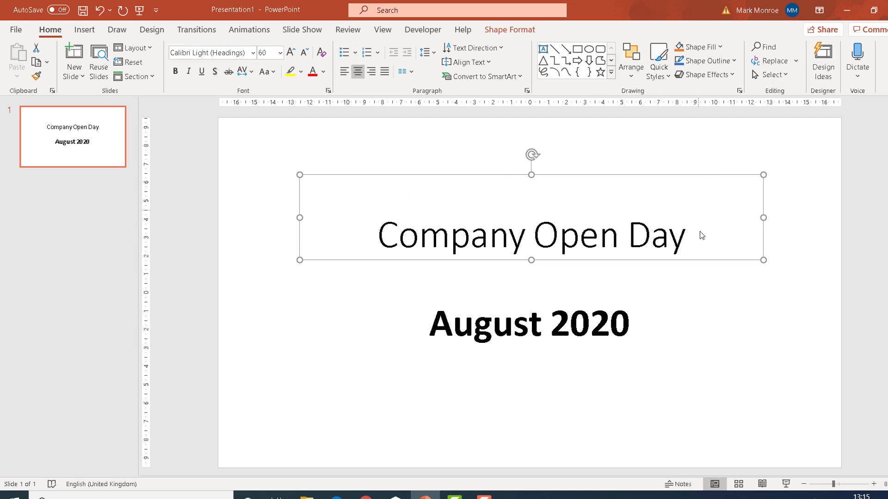
click(175, 71)
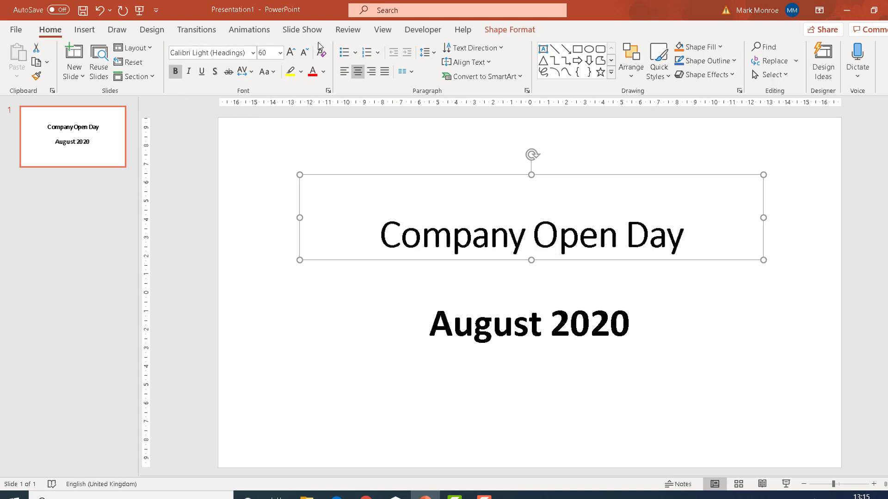
Increase the title's font size to 86 so it is larger than the subtitle
click(291, 54)
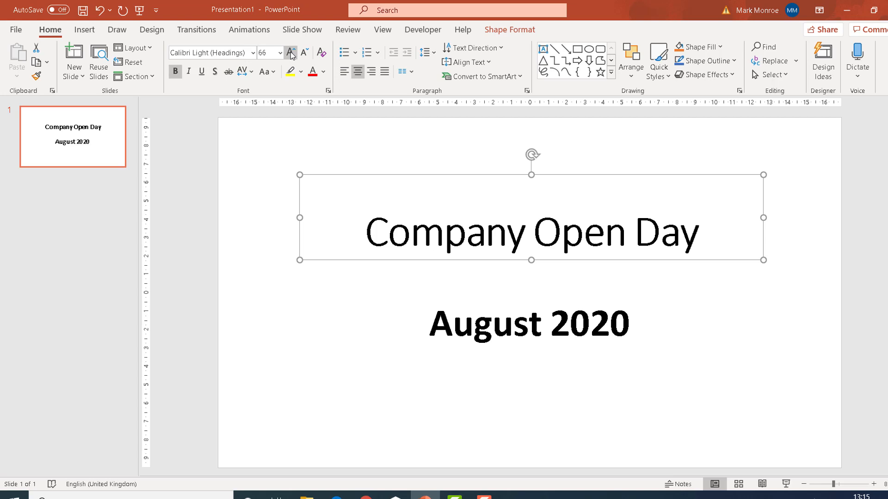
click(291, 55)
click(291, 55)
click(291, 55)
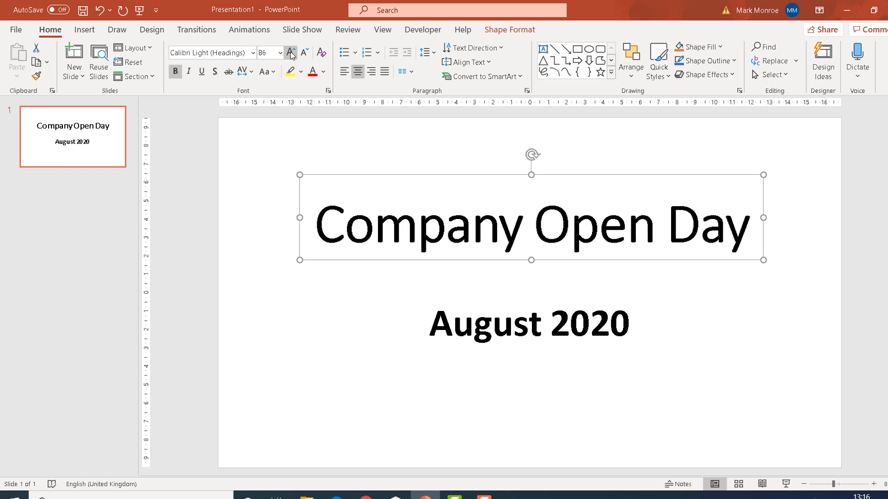
click(291, 55)
click(292, 54)
Widen the title placeholder on both its right and left sides, and deselect it
drag(763, 217, 792, 220)
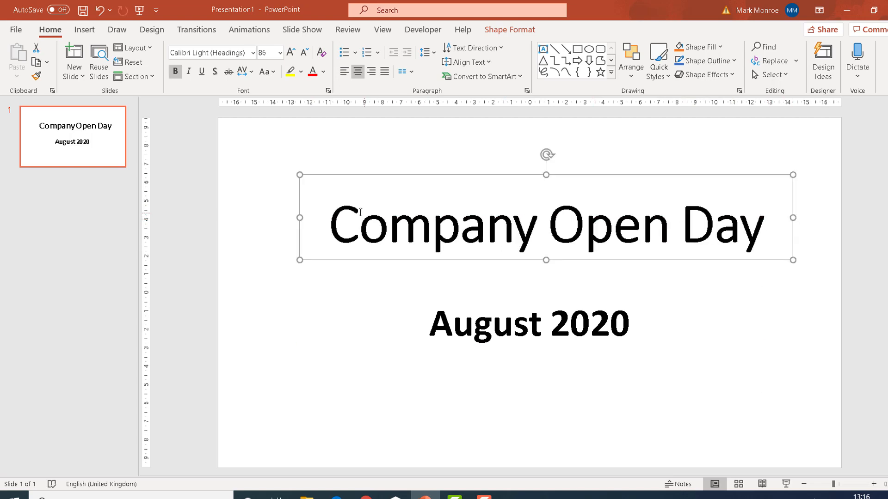
drag(296, 217, 278, 218)
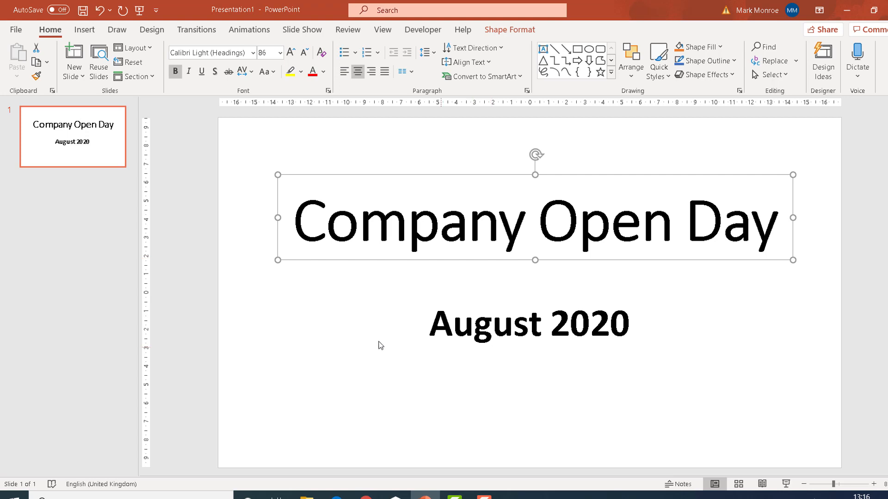
click(314, 373)
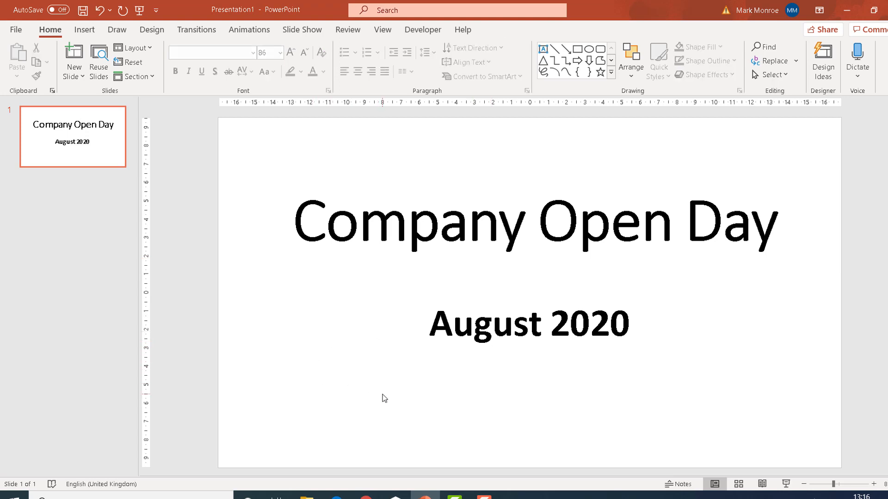